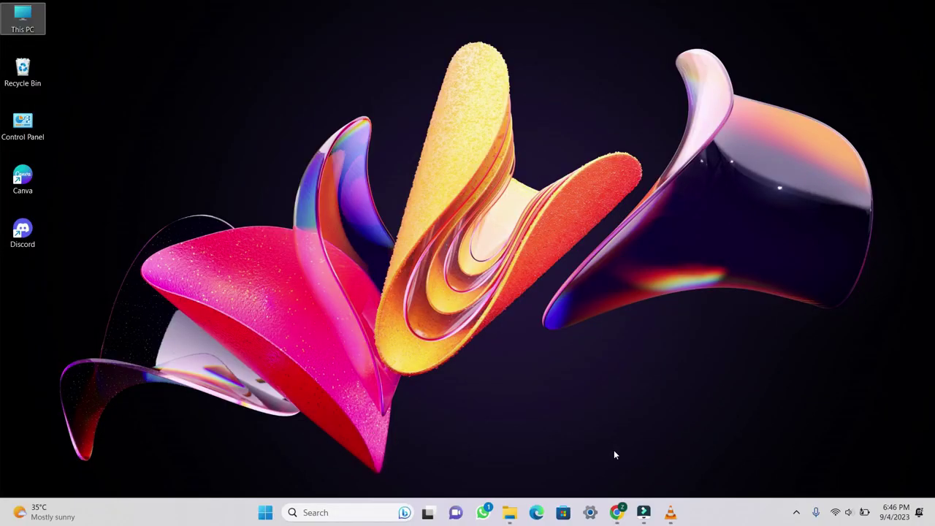
Open a new Chrome tab and search Google for 'leonardo ai' via autocomplete
{"action": "left_click", "coordinate": [617, 512]}
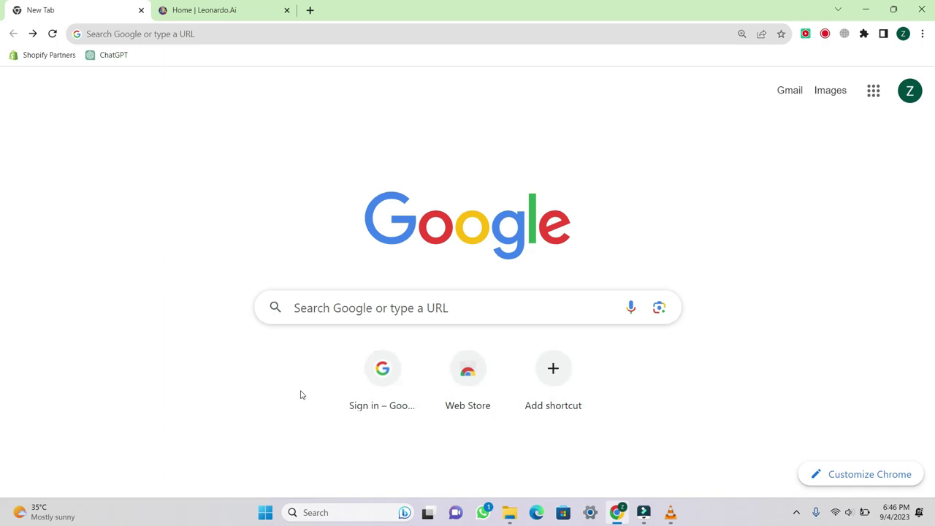
{"action": "left_click", "coordinate": [329, 308]}
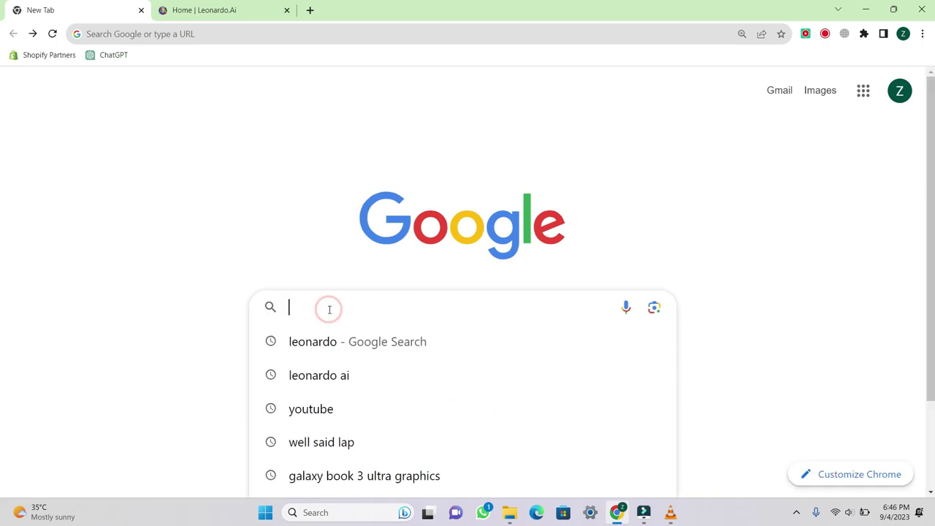
{"action": "type", "text": "leo"}
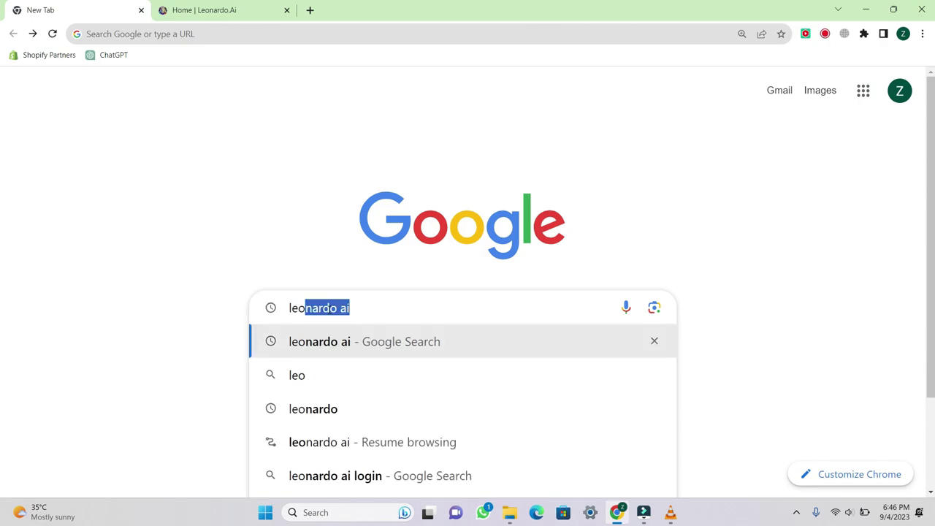
{"action": "key", "text": "Return"}
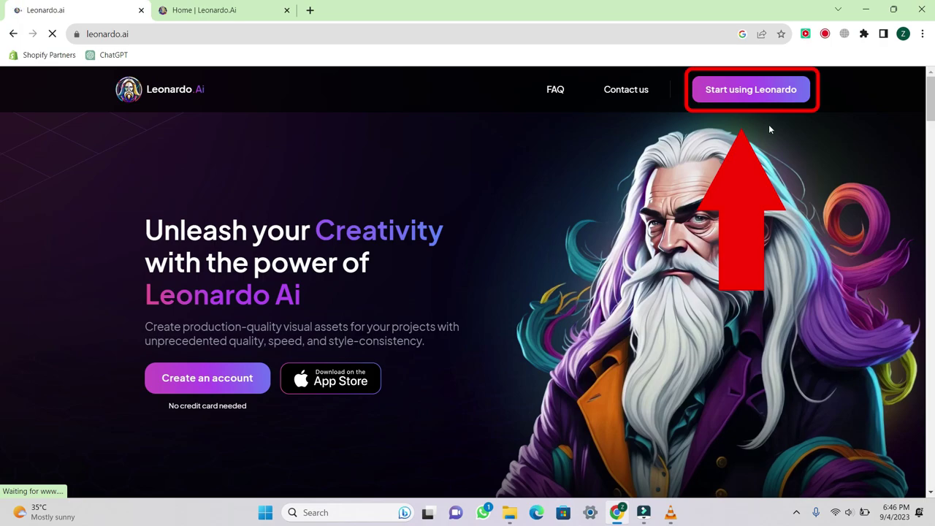
Open 'Start using Leonardo' and autofill the email and first name fields from saved suggestions
{"action": "left_click", "coordinate": [745, 91]}
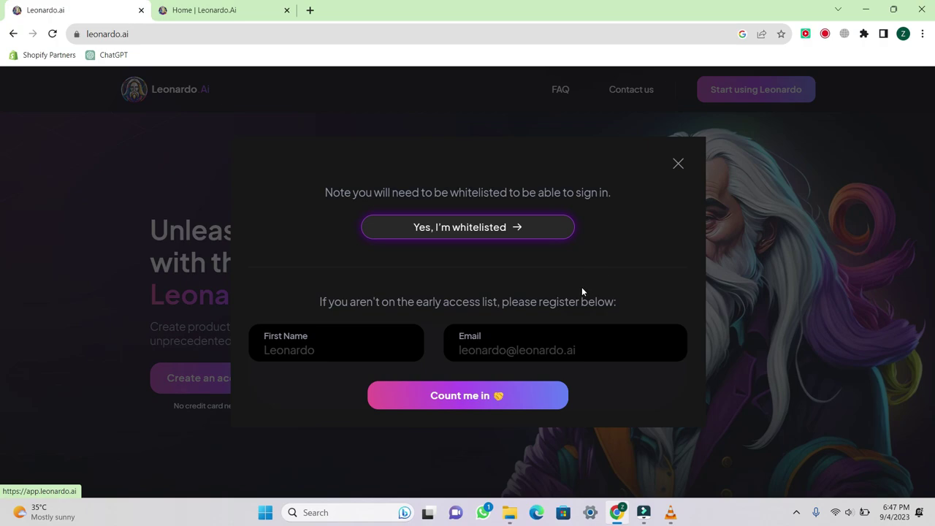
{"action": "left_click", "coordinate": [512, 344]}
{"action": "left_click", "coordinate": [533, 361]}
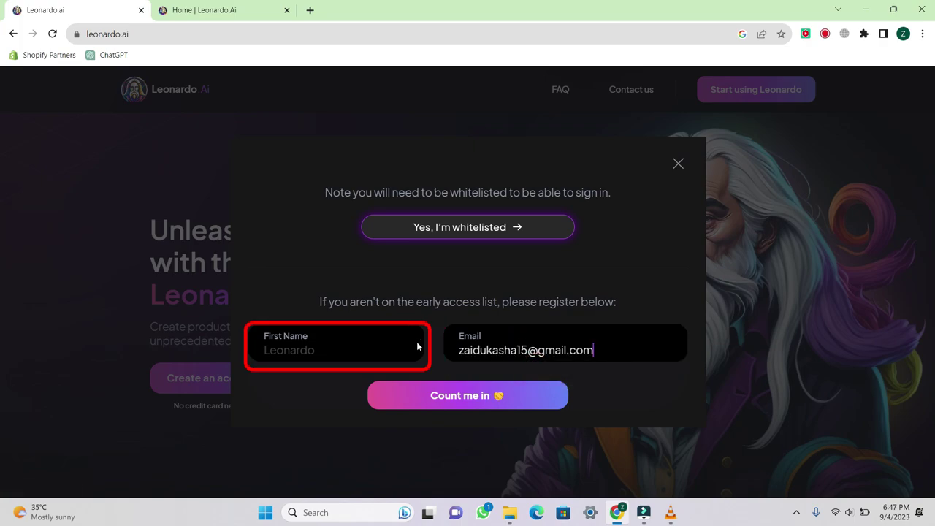
{"action": "left_click", "coordinate": [342, 351]}
{"action": "left_click", "coordinate": [351, 374]}
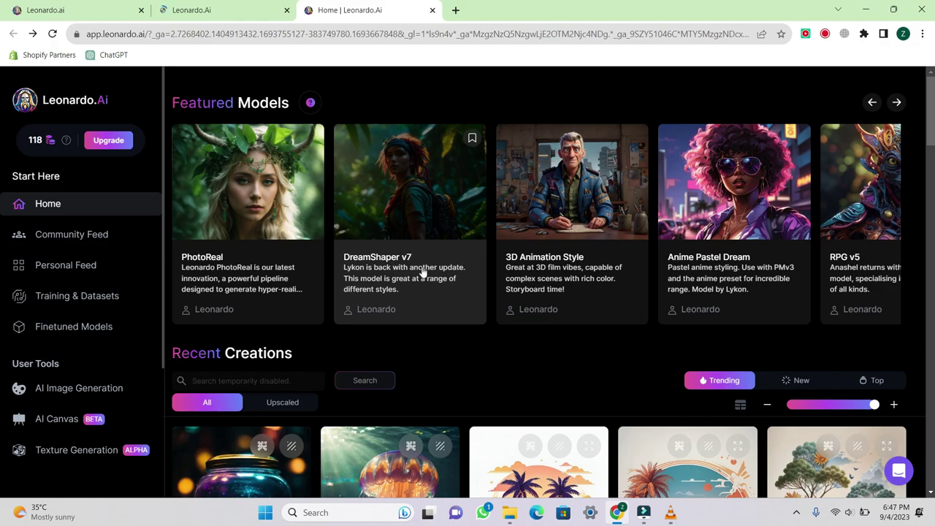
Scroll down through the Home page's Recent Creations grid and back up
{"action": "scroll", "coordinate": [432, 348], "scroll_direction": "down", "scroll_amount": 2}
{"action": "scroll", "coordinate": [432, 354], "scroll_direction": "down", "scroll_amount": 2}
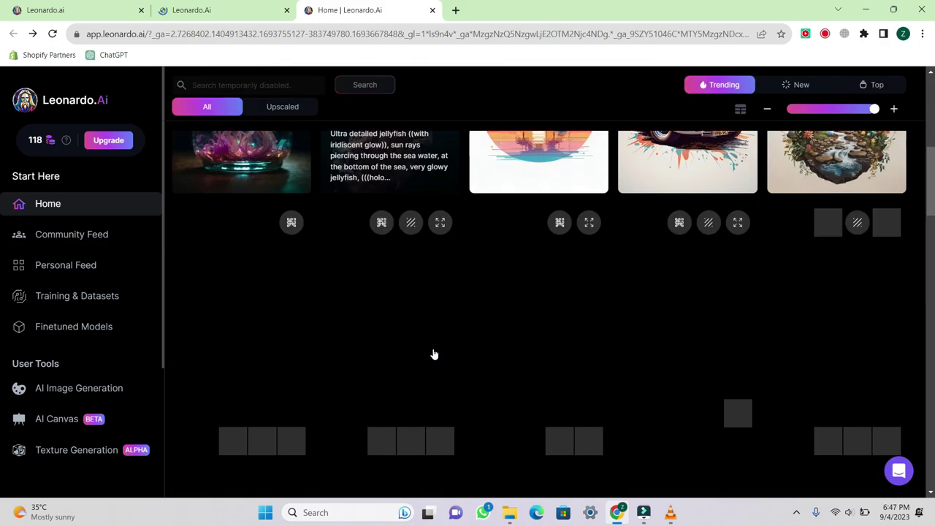
{"action": "scroll", "coordinate": [433, 355], "scroll_direction": "down", "scroll_amount": 1}
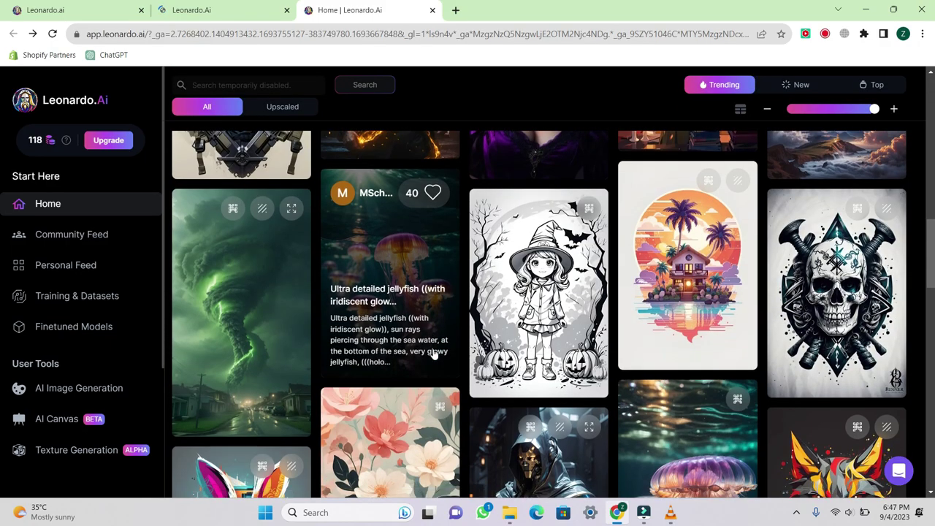
{"action": "scroll", "coordinate": [434, 354], "scroll_direction": "down", "scroll_amount": 3}
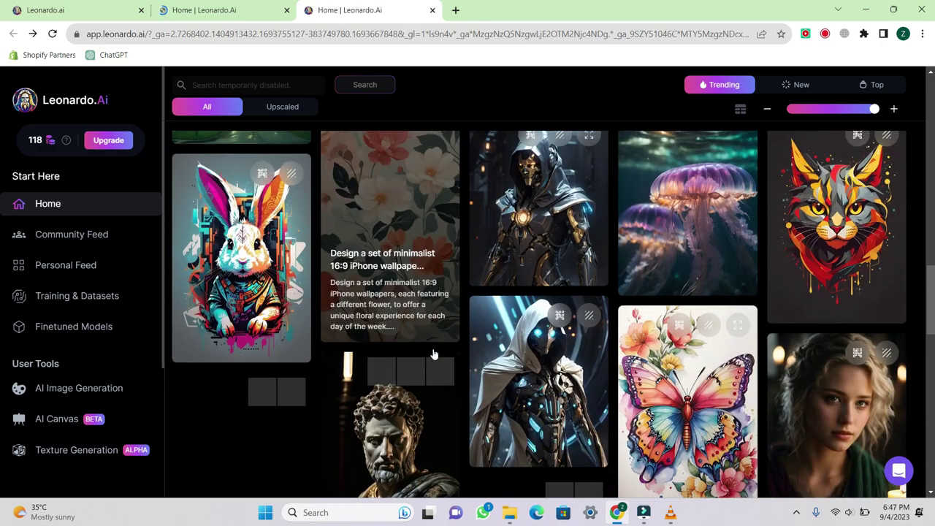
{"action": "scroll", "coordinate": [433, 354], "scroll_direction": "down", "scroll_amount": 2}
{"action": "scroll", "coordinate": [433, 354], "scroll_direction": "down", "scroll_amount": 2}
{"action": "scroll", "coordinate": [433, 355], "scroll_direction": "up", "scroll_amount": 3}
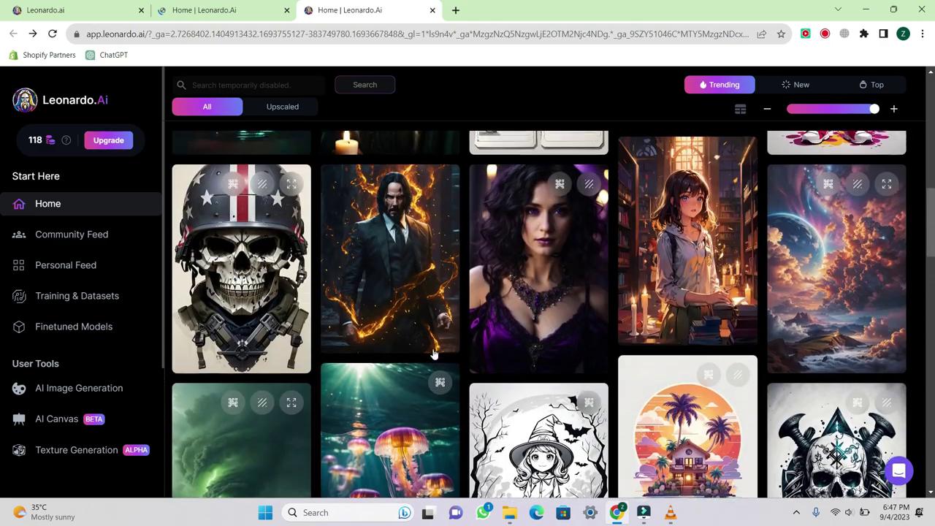
{"action": "scroll", "coordinate": [433, 355], "scroll_direction": "up", "scroll_amount": 5}
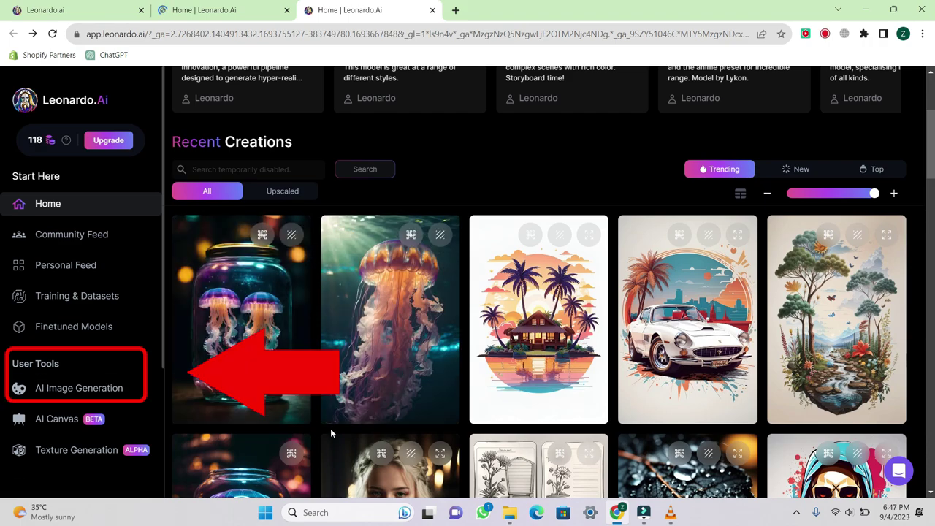
Open AI Image Generation and enable the negative prompt, set to 'extra grass'
{"action": "left_click", "coordinate": [125, 387]}
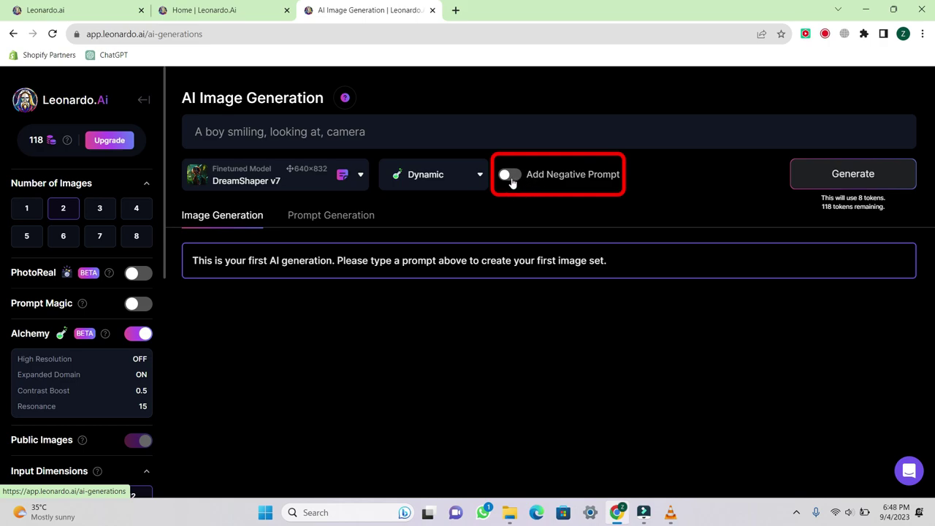
{"action": "left_click", "coordinate": [509, 175]}
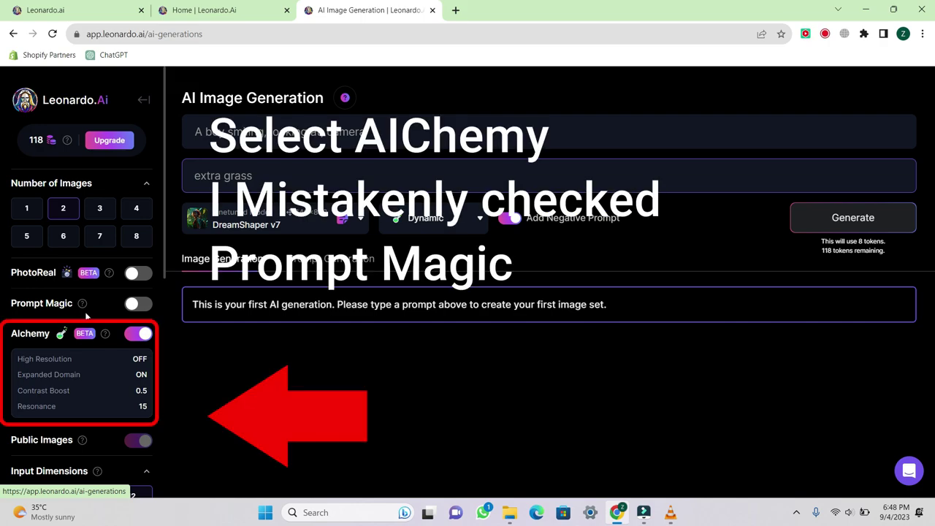
Enable Prompt Magic, then close Alchemy Settings unchanged: contrast boost 0.5, resonance 15
{"action": "left_click", "coordinate": [80, 310]}
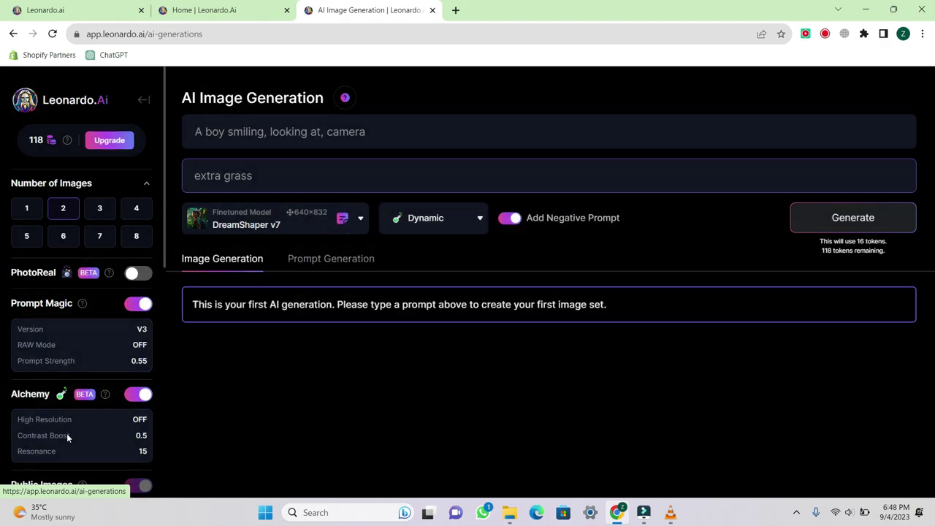
{"action": "left_click", "coordinate": [67, 436]}
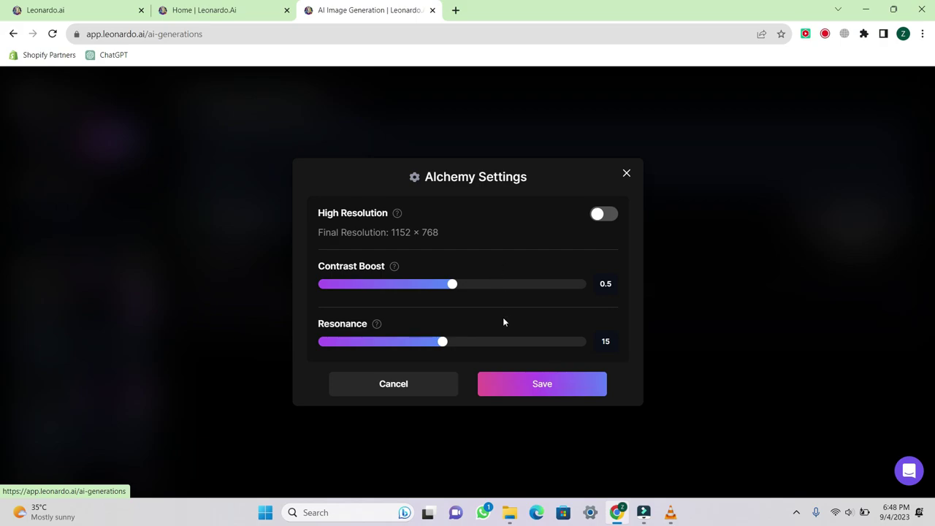
{"action": "left_click", "coordinate": [504, 379]}
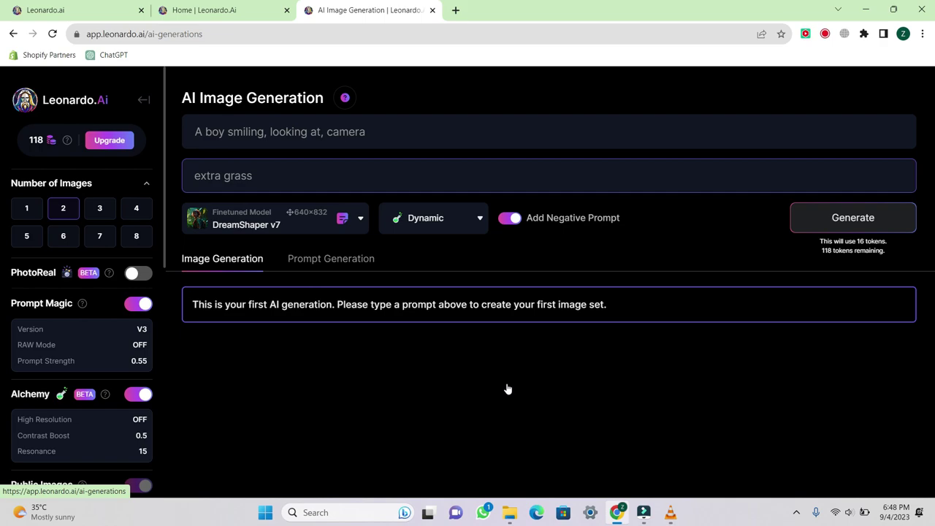
Disable Prompt Magic and keep the 3:2 aspect ratio at 768×512
{"action": "left_click", "coordinate": [141, 307]}
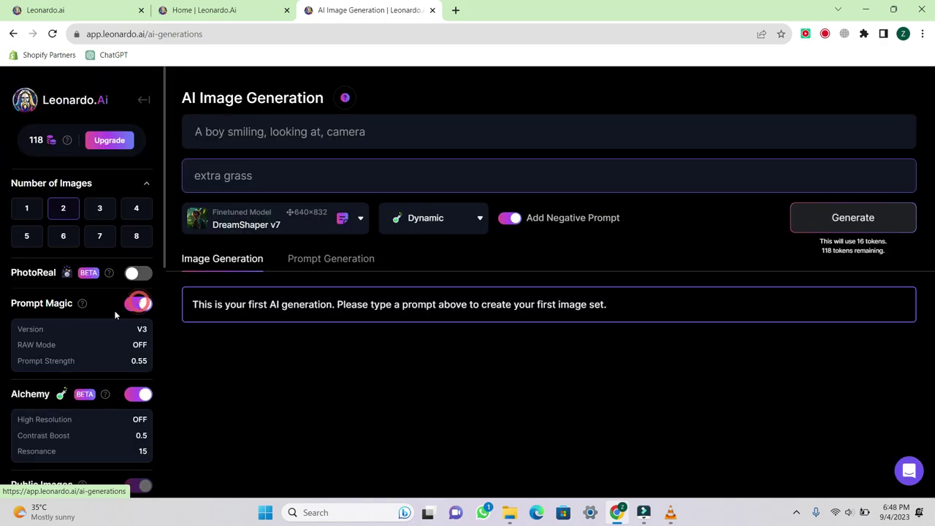
{"action": "scroll", "coordinate": [116, 314], "scroll_direction": "down", "scroll_amount": 5}
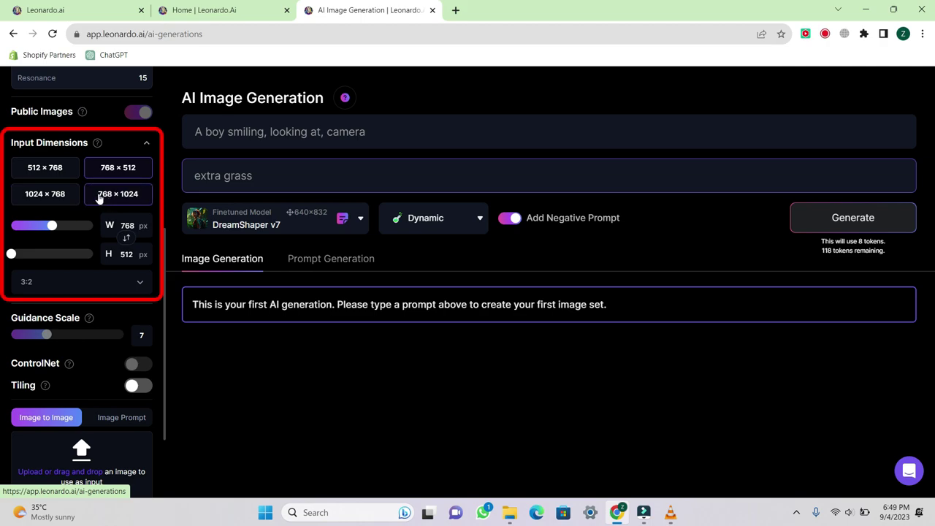
{"action": "left_click", "coordinate": [97, 290]}
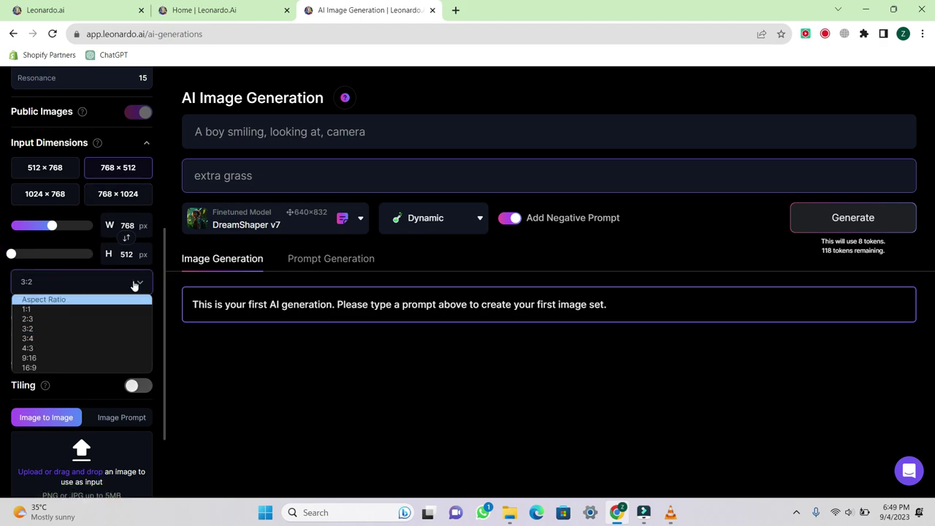
{"action": "left_click", "coordinate": [133, 287]}
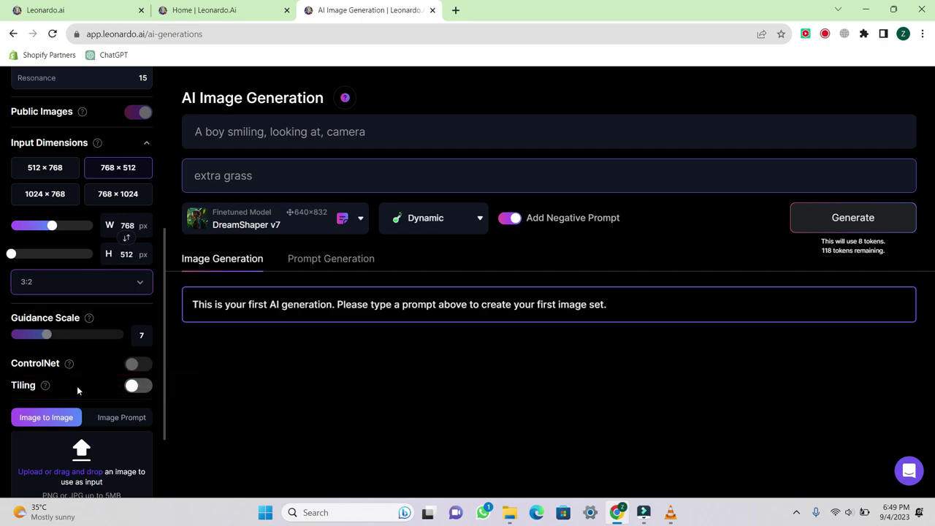
{"action": "scroll", "coordinate": [77, 385], "scroll_direction": "down", "scroll_amount": 1}
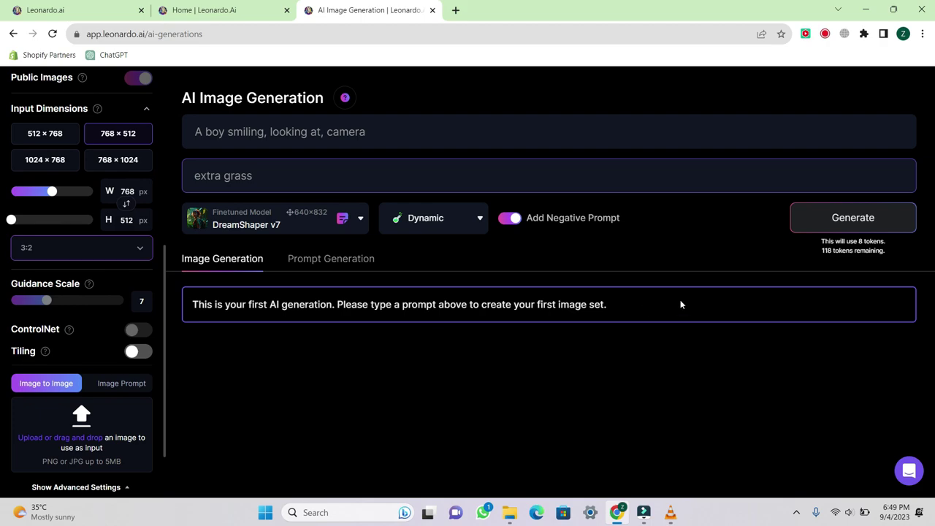
Generate the two 768×512 smiling-boy images and scroll to view both
{"action": "left_click", "coordinate": [825, 218]}
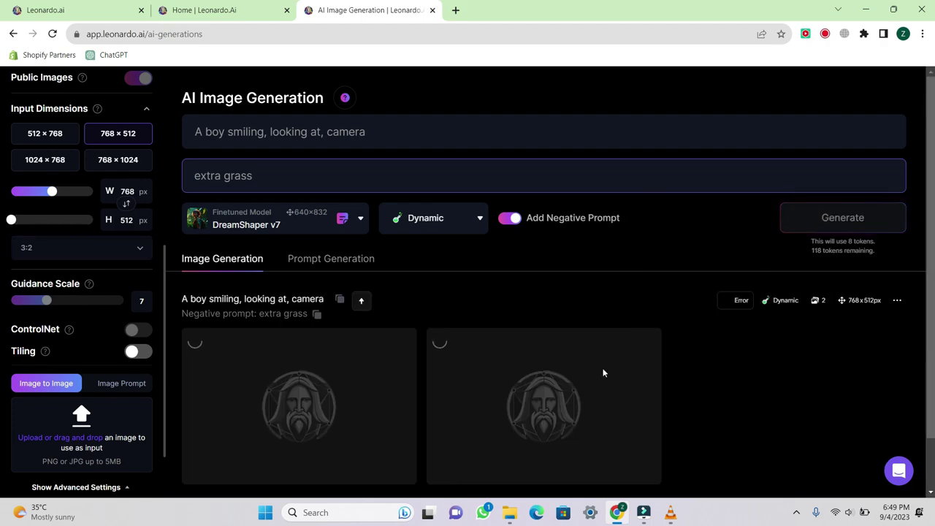
{"action": "scroll", "coordinate": [603, 373], "scroll_direction": "down", "scroll_amount": 1}
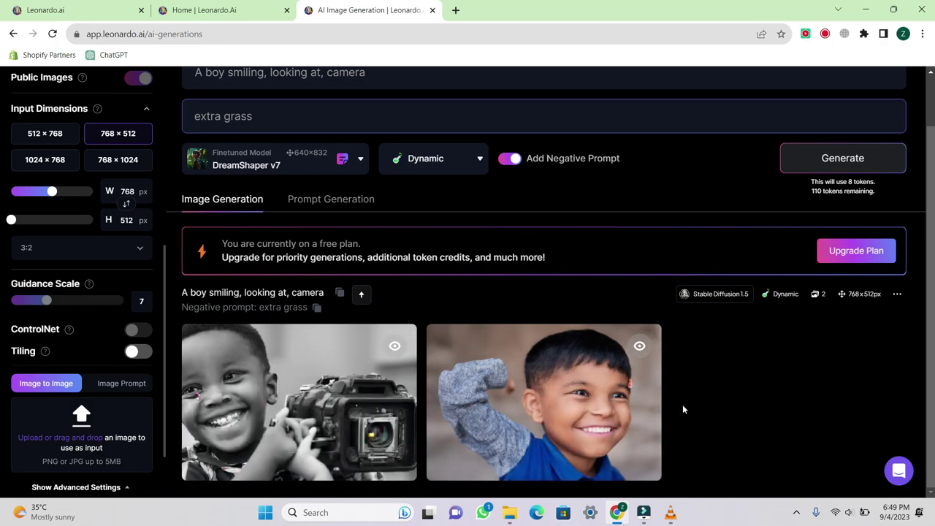
Hide Chrome and show the Windows desktop with Win+D
{"action": "key", "text": "super+d"}
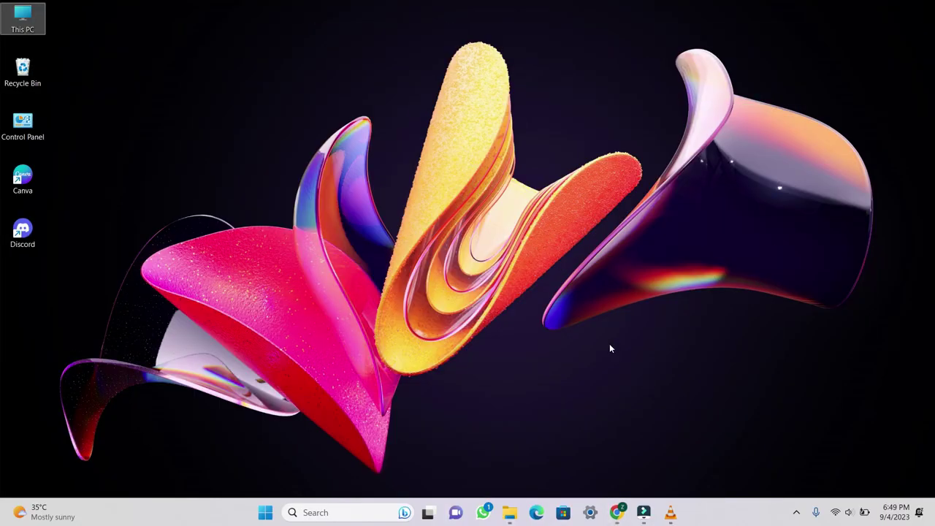